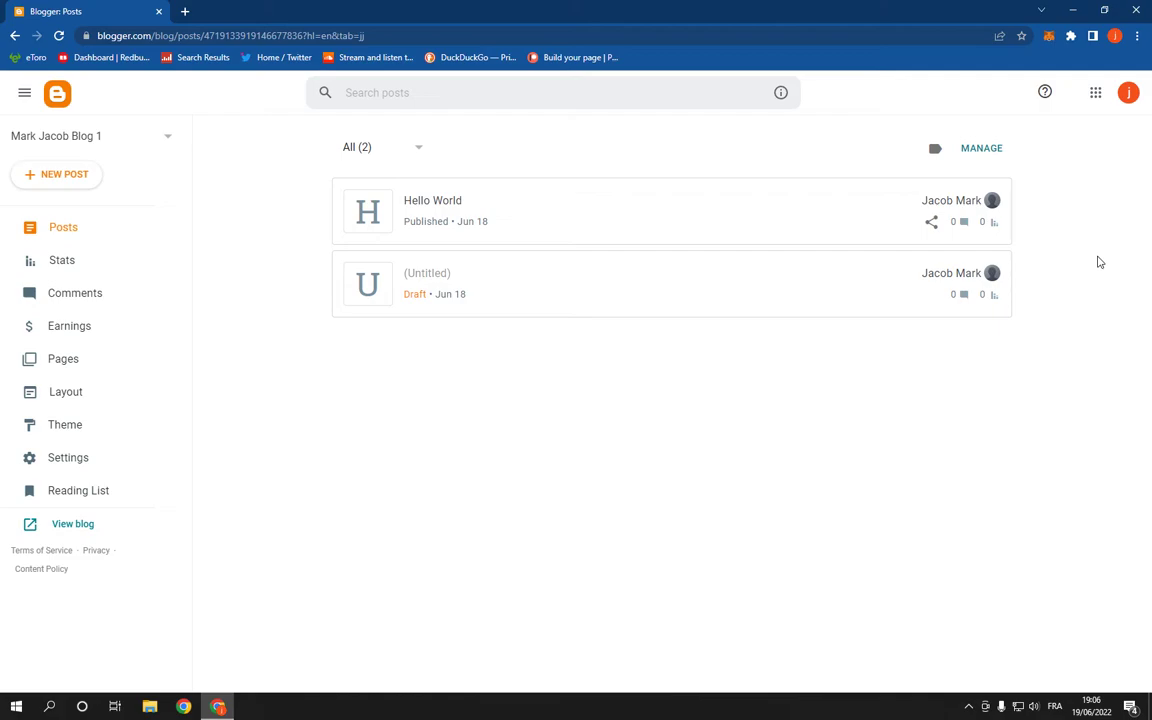
- Go to the blog's Settings and bring up the Custom 404 message editor, currently 'sorry'
click(68, 457)
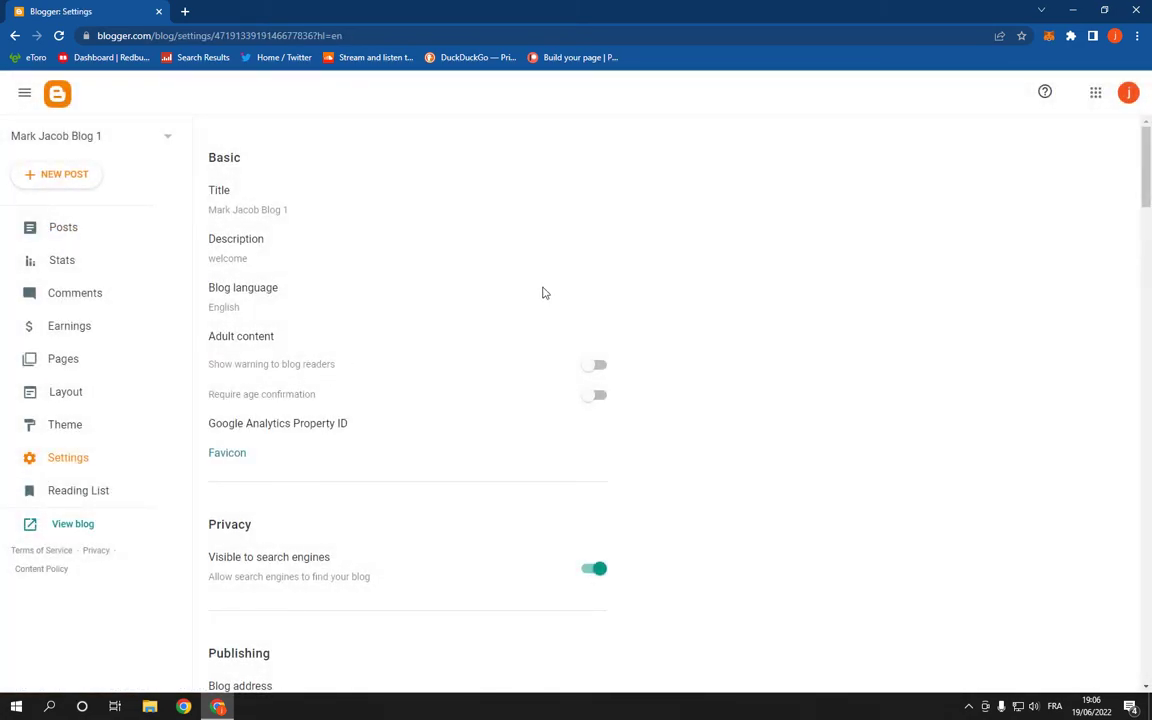
drag(1145, 165, 1147, 360)
scroll(755, 325, down, 2)
scroll(760, 322, down, 3)
scroll(755, 325, down, 2)
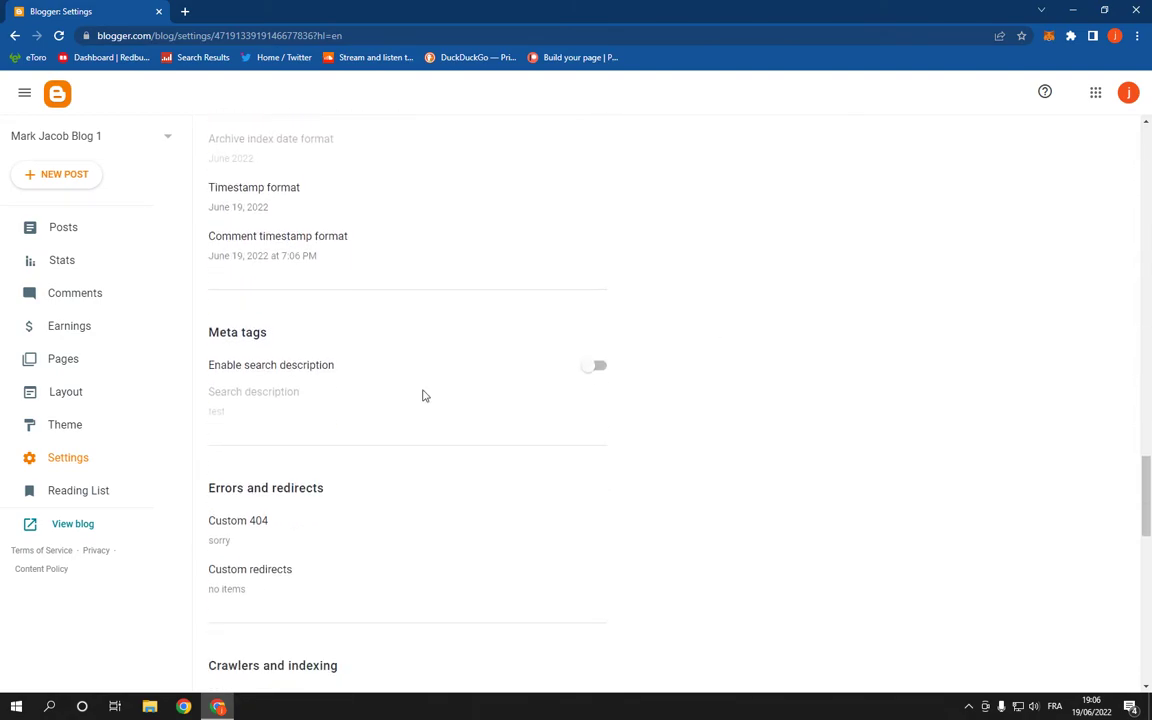
scroll(295, 409, down, 2)
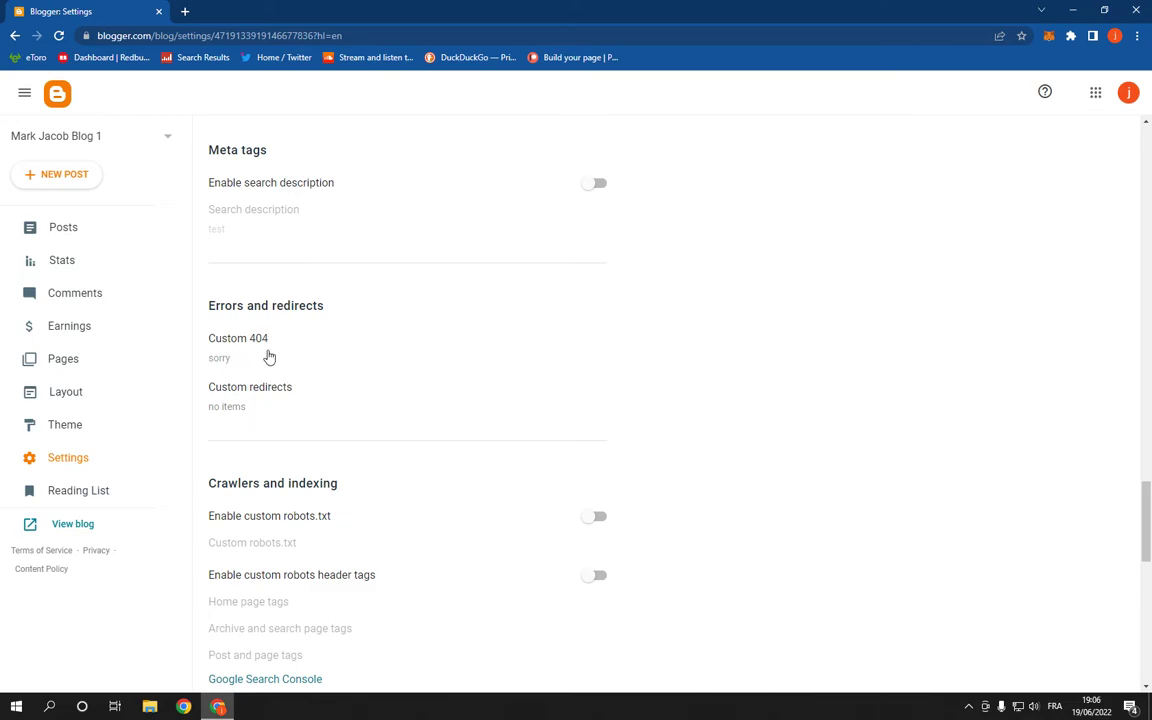
click(243, 340)
double_click(486, 343)
click(623, 447)
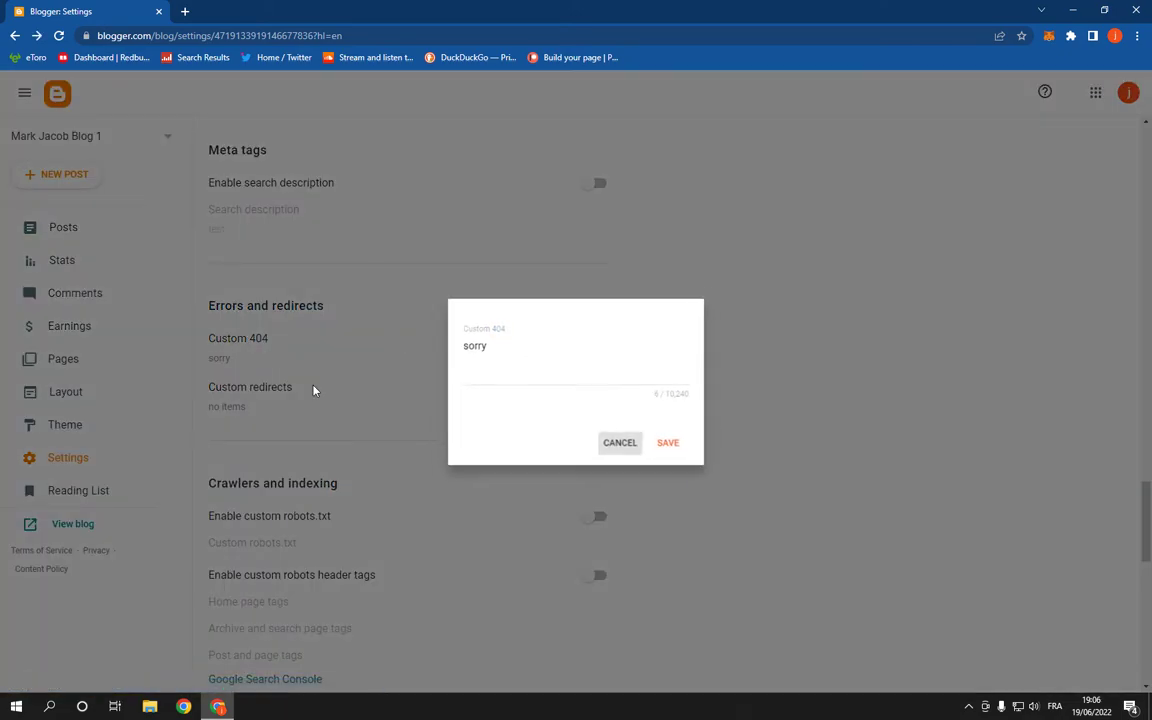
click(623, 447)
click(250, 387)
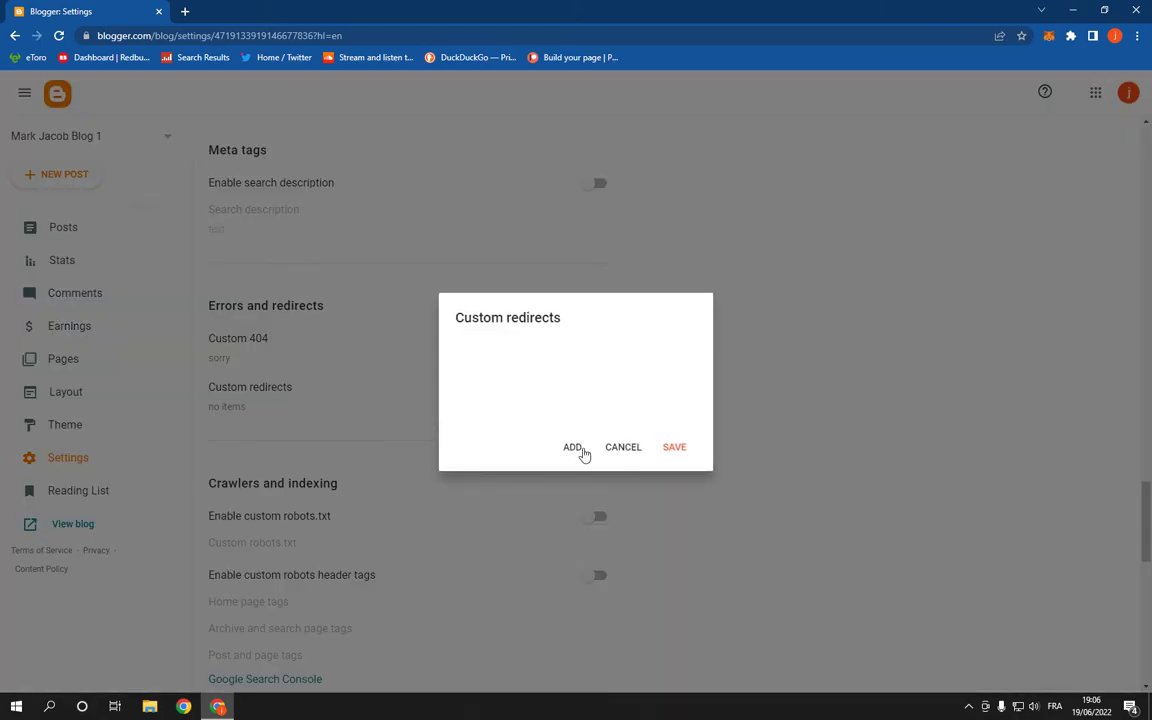
click(572, 447)
click(507, 340)
text(rfhgs)
click(520, 400)
text(fhbjn)
click(623, 480)
click(623, 447)
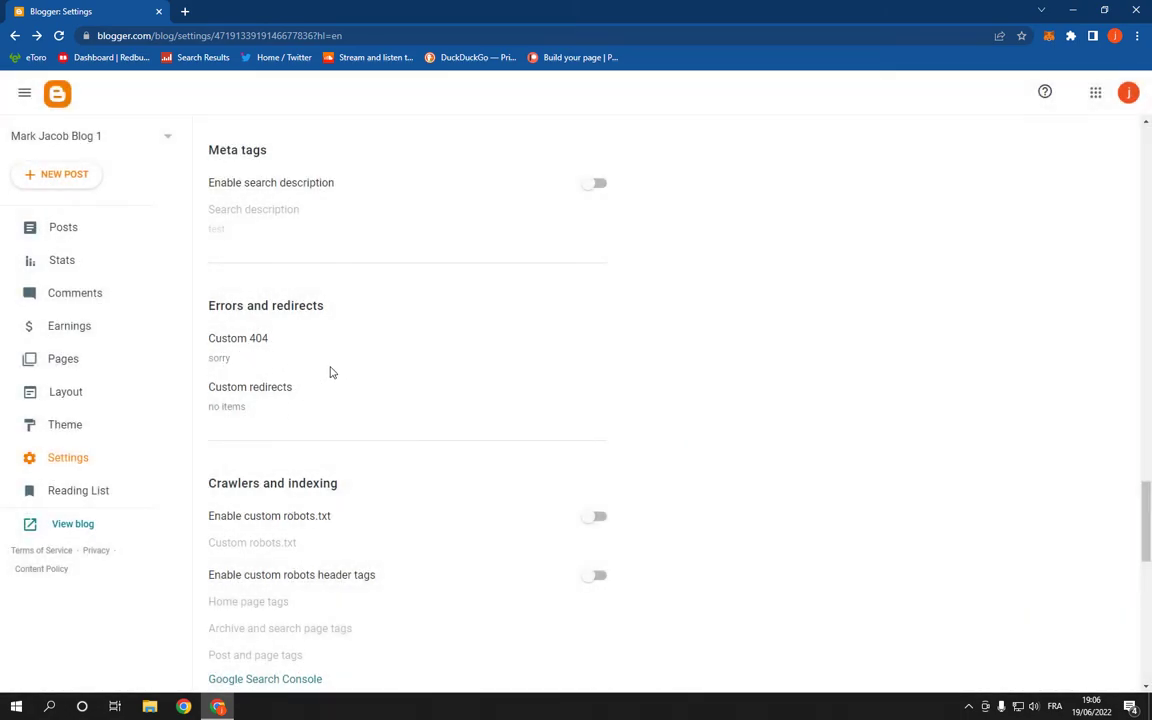